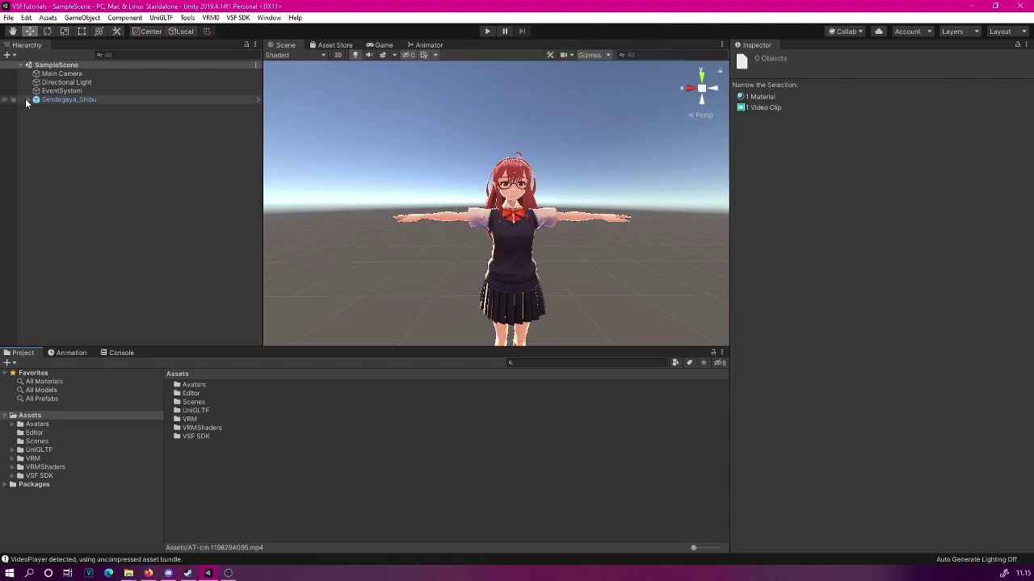
Add a Quad as a child of the avatar's J_Bip_C_Head bone.
{"action": "left_click", "coordinate": [27, 100], "text": "alt"}
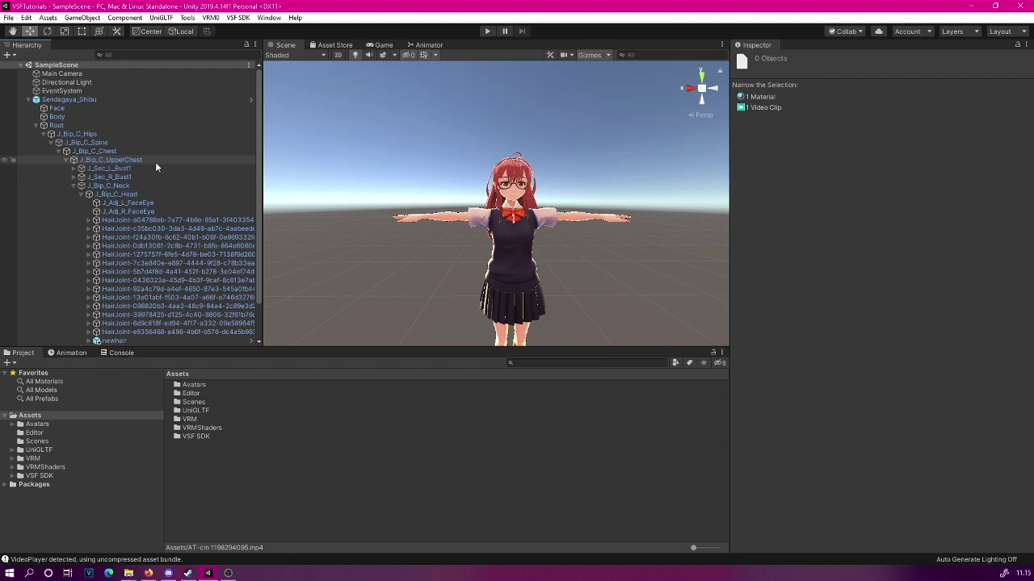
{"action": "scroll", "coordinate": [159, 162], "scroll_direction": "down", "scroll_amount": 2}
{"action": "scroll", "coordinate": [159, 164], "scroll_direction": "down", "scroll_amount": 1}
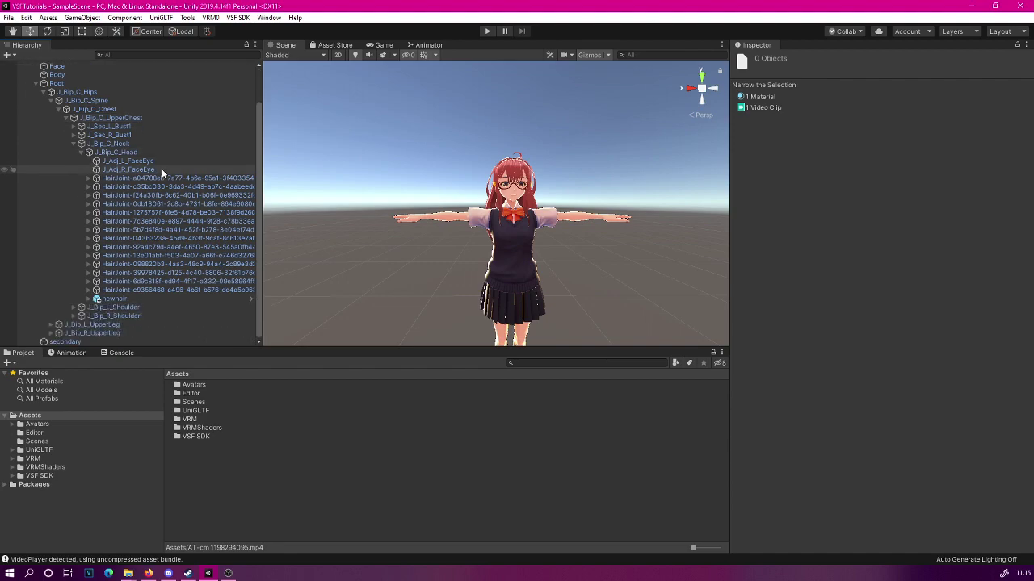
{"action": "left_click", "coordinate": [118, 151]}
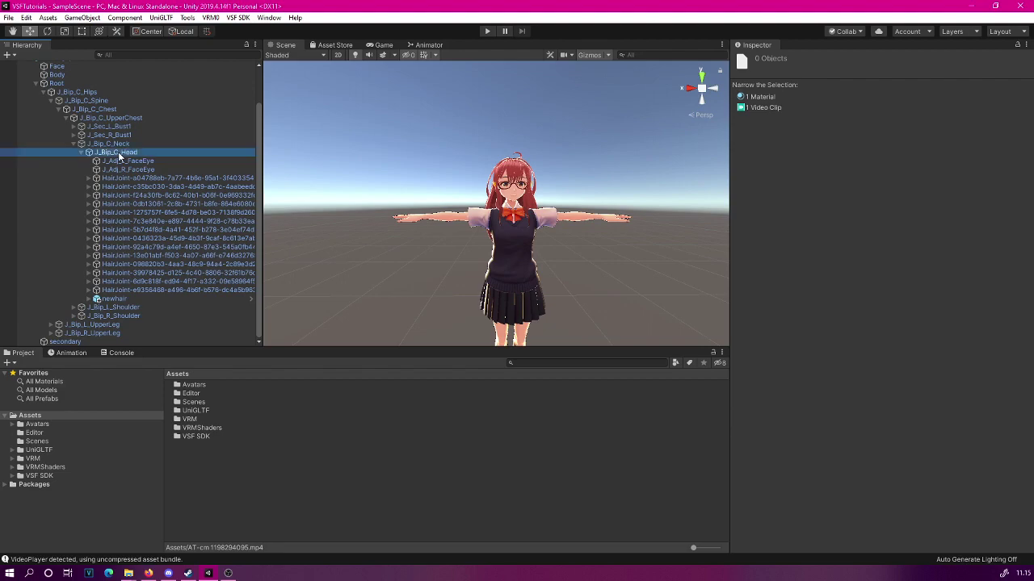
{"action": "right_click", "coordinate": [118, 155]}
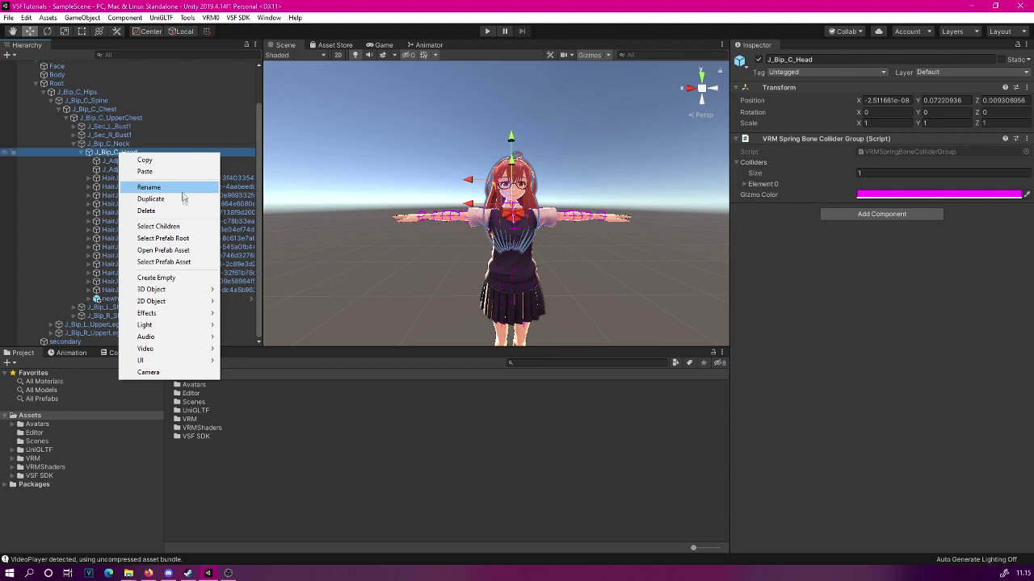
{"action": "mouse_move", "coordinate": [195, 296]}
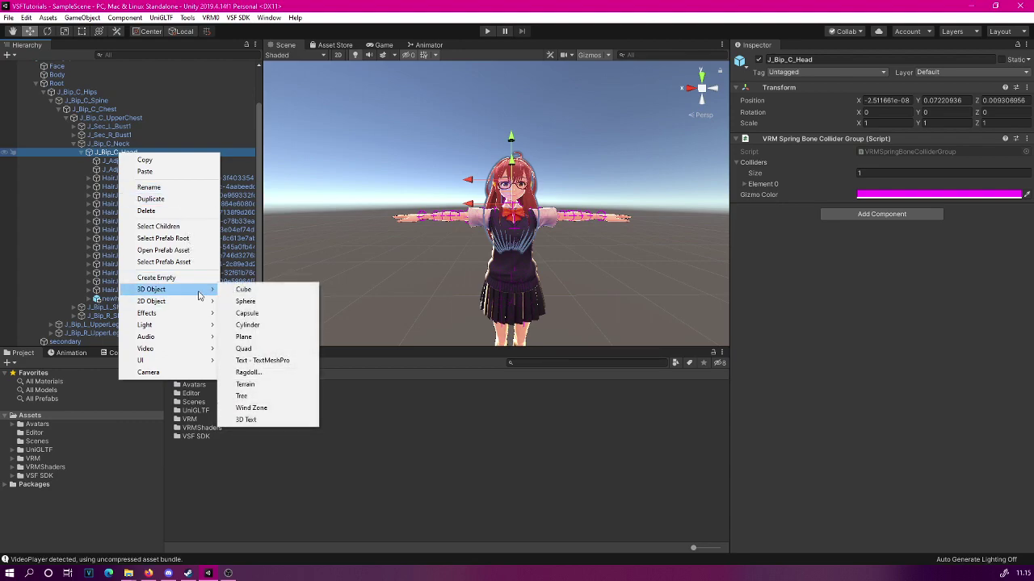
{"action": "left_click", "coordinate": [266, 353]}
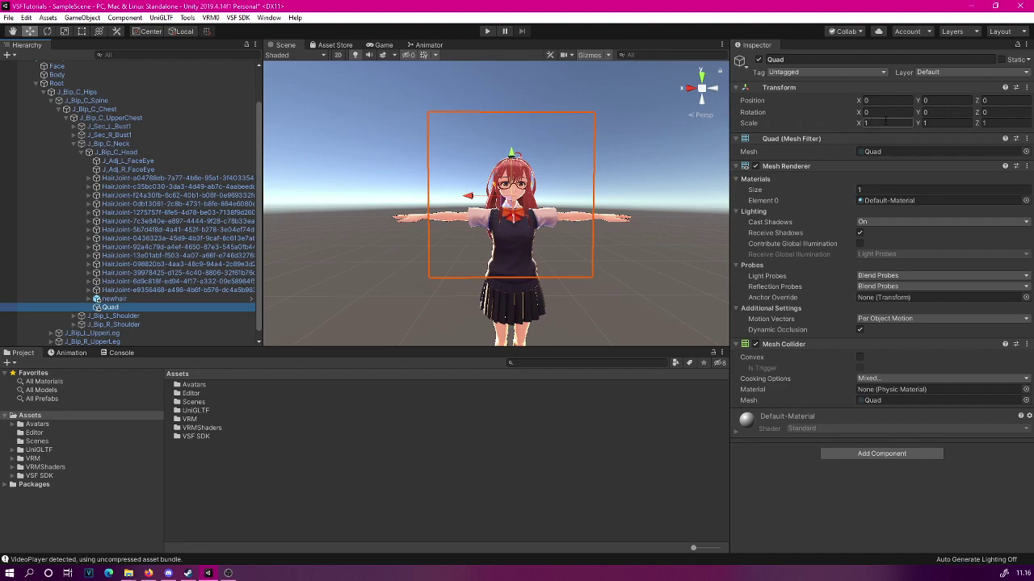
Rotate the quad 180° on Y and move it up beside the avatar's head.
{"action": "left_click", "coordinate": [928, 113]}
{"action": "type", "text": "180"}
{"action": "left_click_drag", "start_coordinate": [508, 155], "coordinate": [423, 156]}
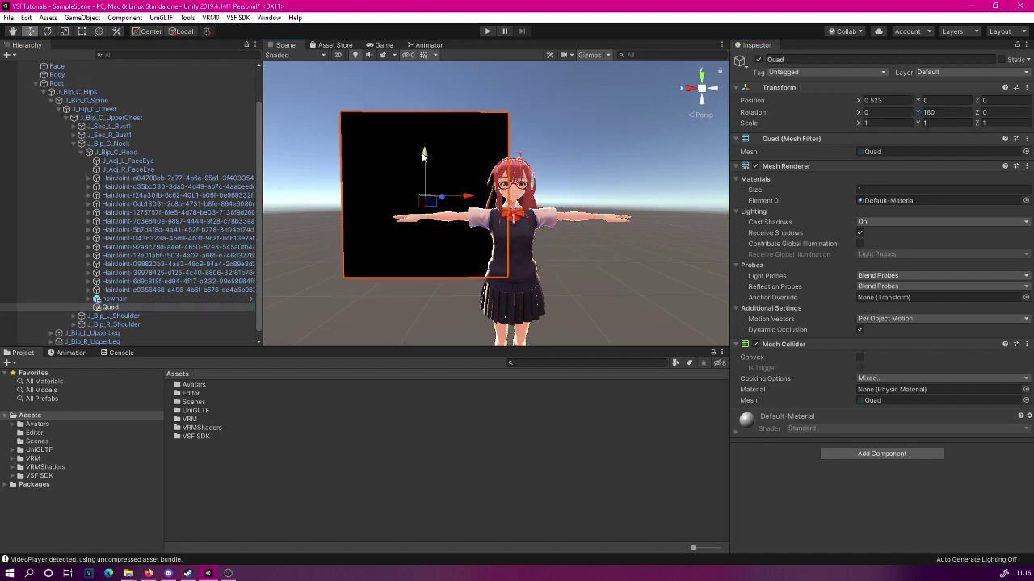
{"action": "left_click_drag", "start_coordinate": [428, 199], "coordinate": [435, 156]}
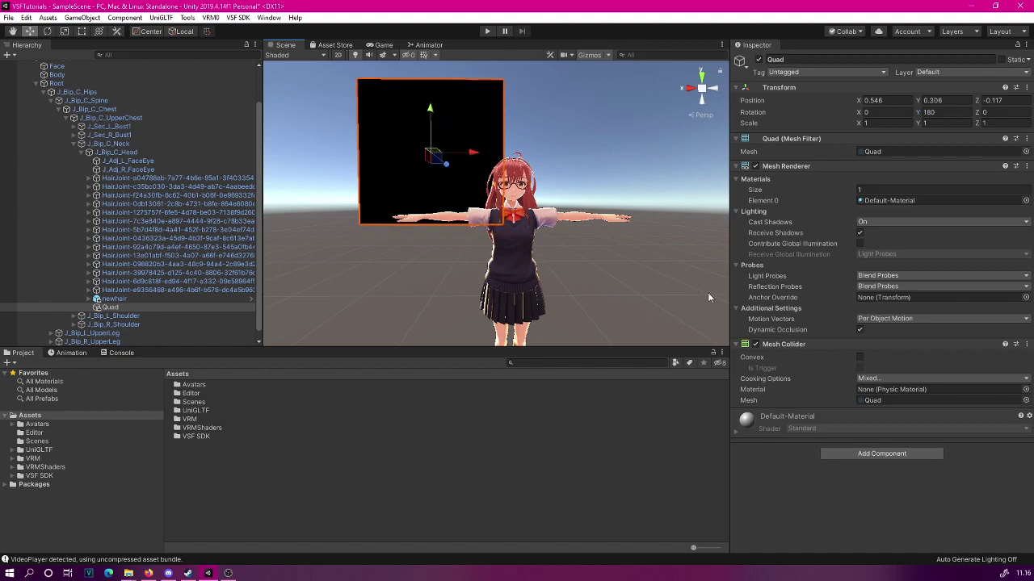
Remove the quad's Mesh Collider and add a Video Player component.
{"action": "right_click", "coordinate": [784, 347]}
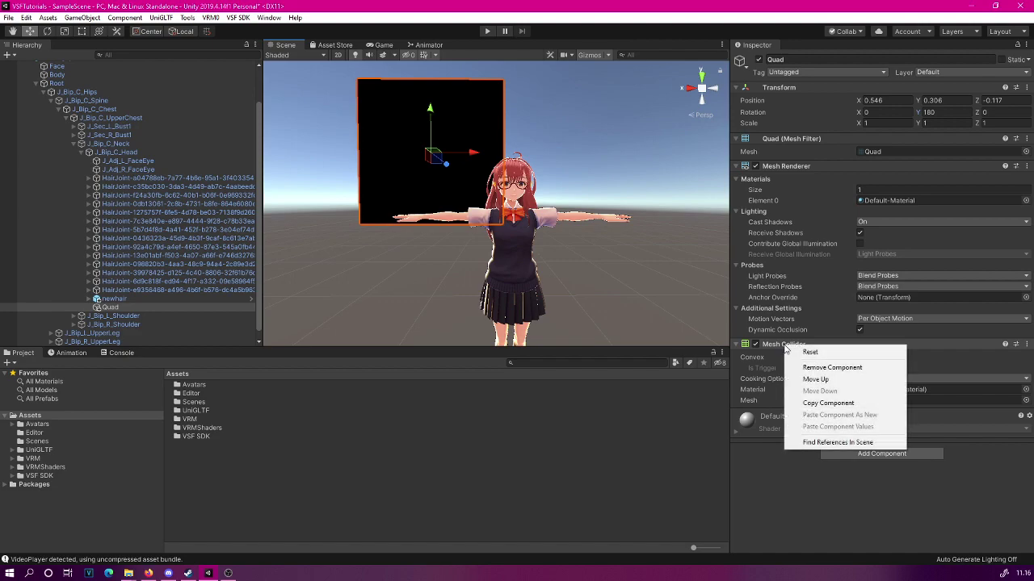
{"action": "left_click", "coordinate": [822, 369]}
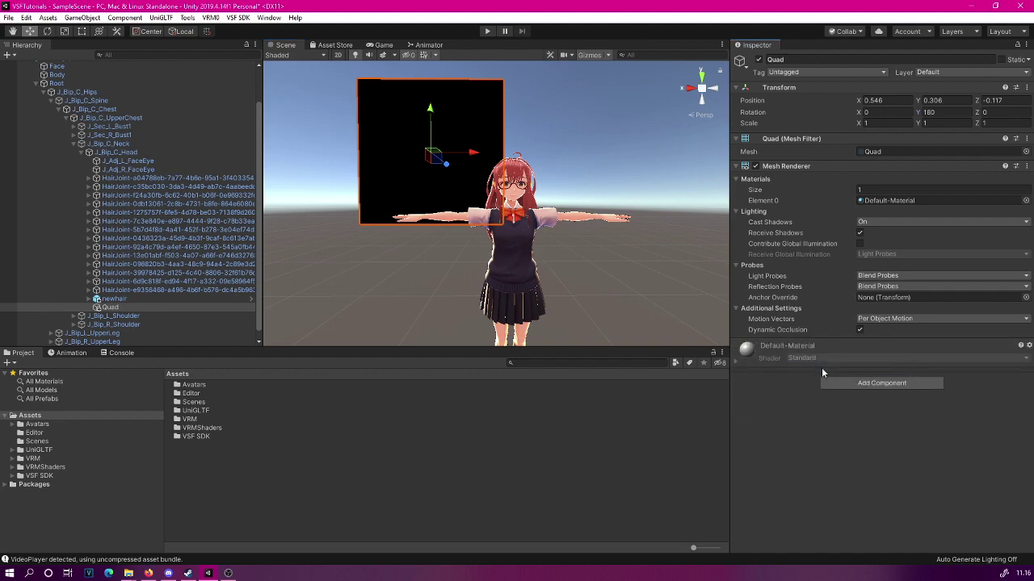
{"action": "left_click", "coordinate": [878, 384]}
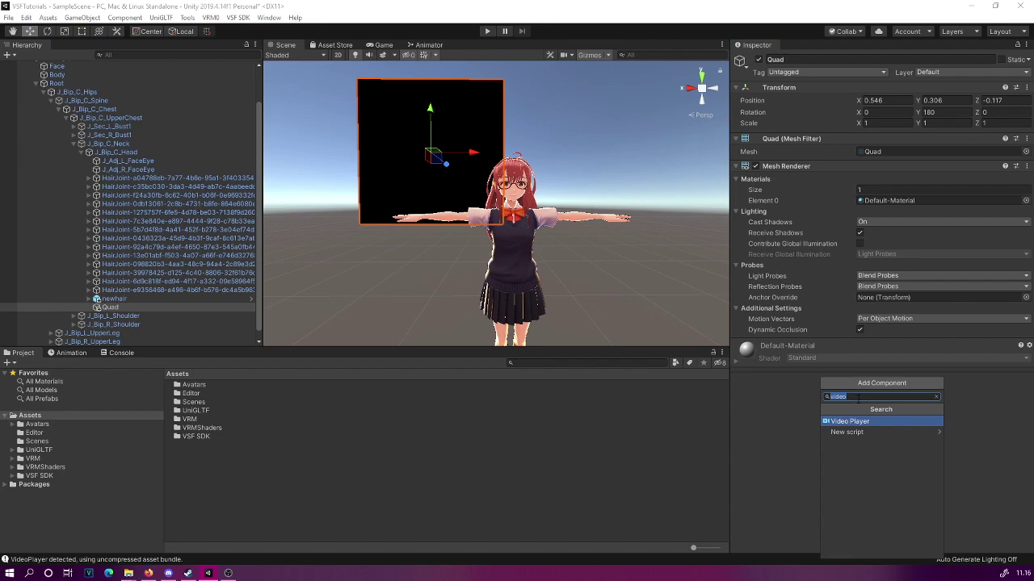
{"action": "type", "text": "vide"}
{"action": "left_click", "coordinate": [852, 423]}
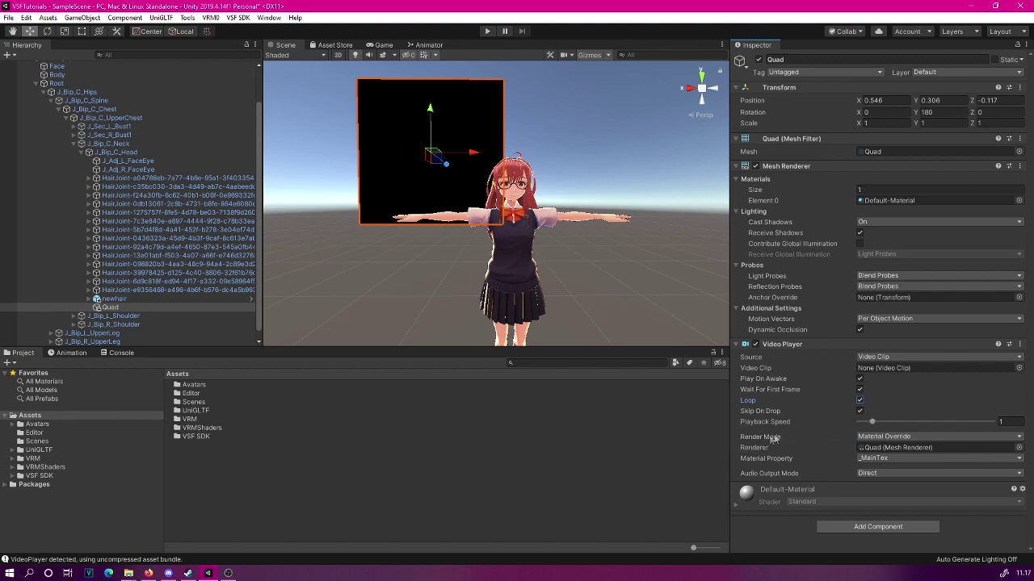
Switch the Video Player's Render Mode from Material Override to Render Texture.
{"action": "left_click", "coordinate": [995, 437]}
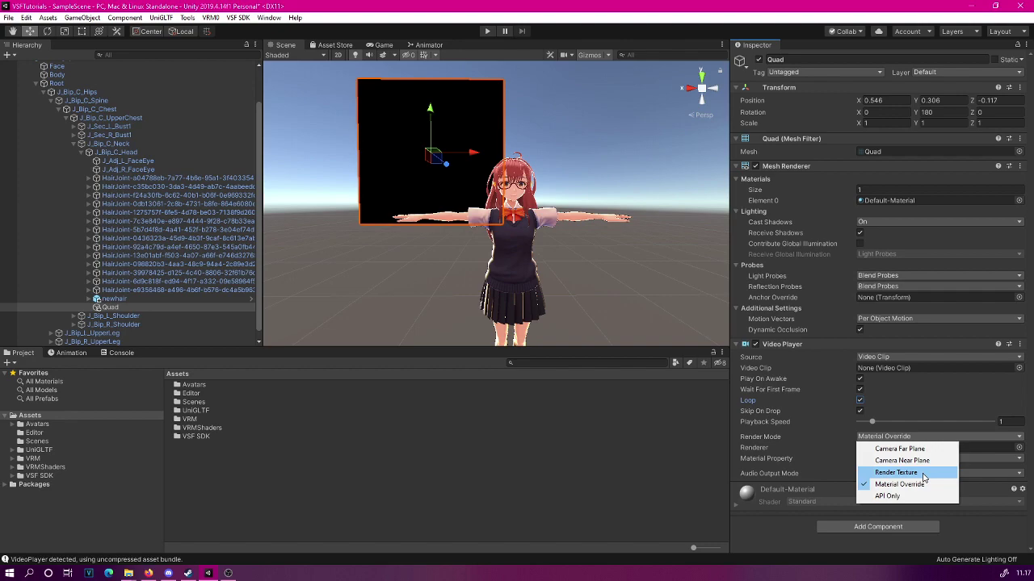
{"action": "left_click", "coordinate": [896, 473]}
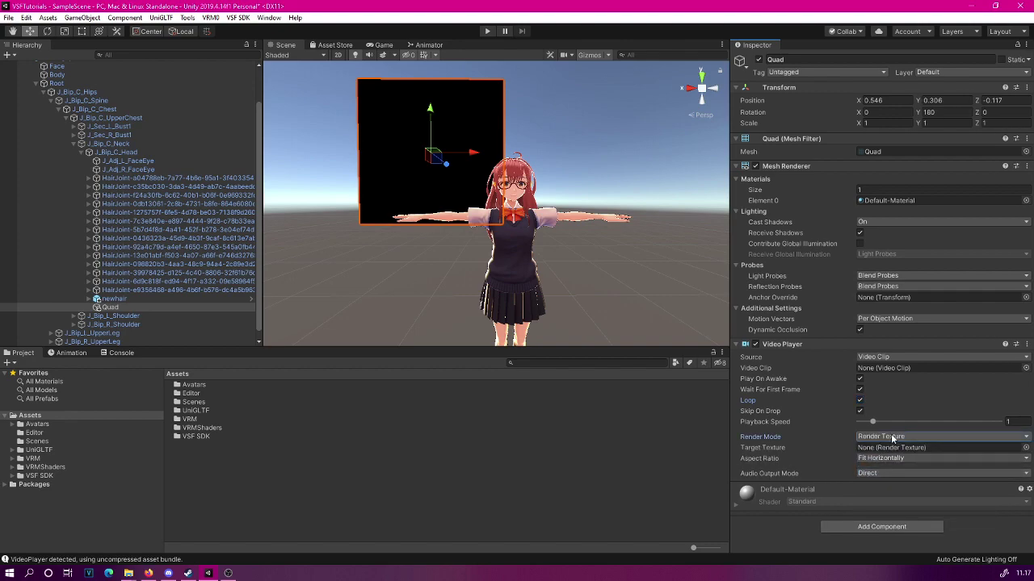
{"action": "mouse_move", "coordinate": [842, 390]}
{"action": "right_click", "coordinate": [251, 462]}
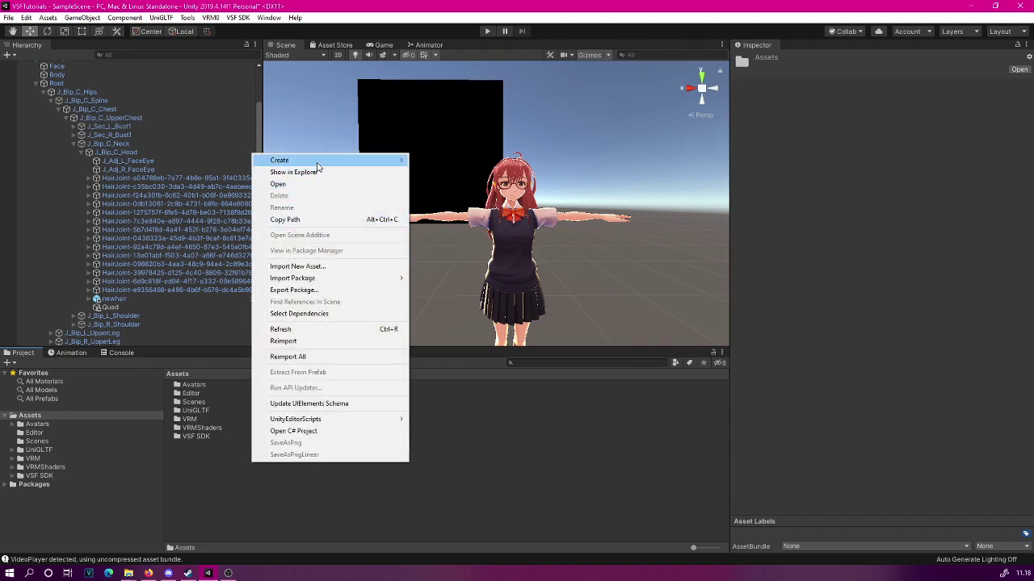
Create a render texture asset named VideoTexture in the Assets folder.
{"action": "mouse_move", "coordinate": [321, 159]}
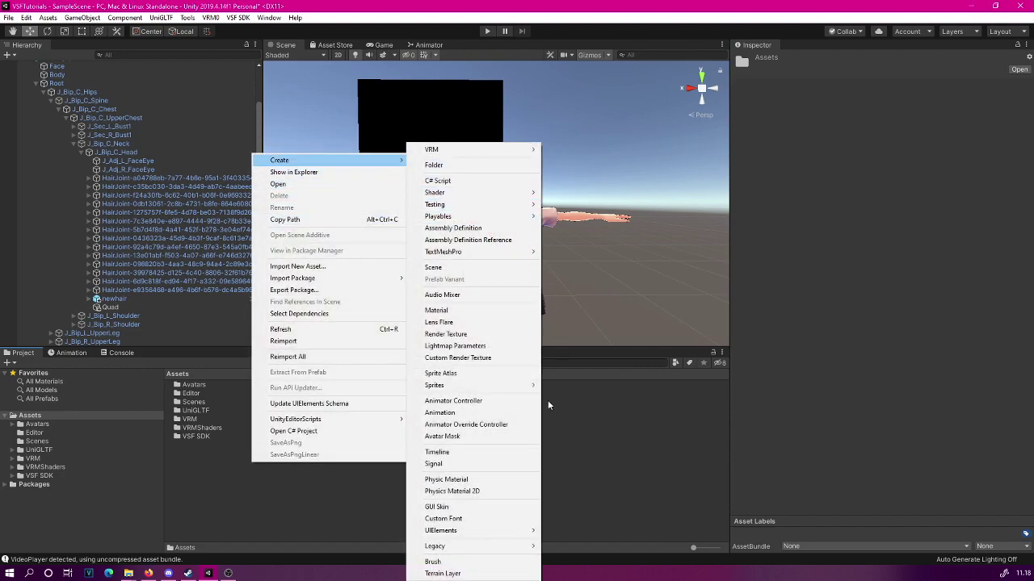
{"action": "left_click", "coordinate": [477, 334]}
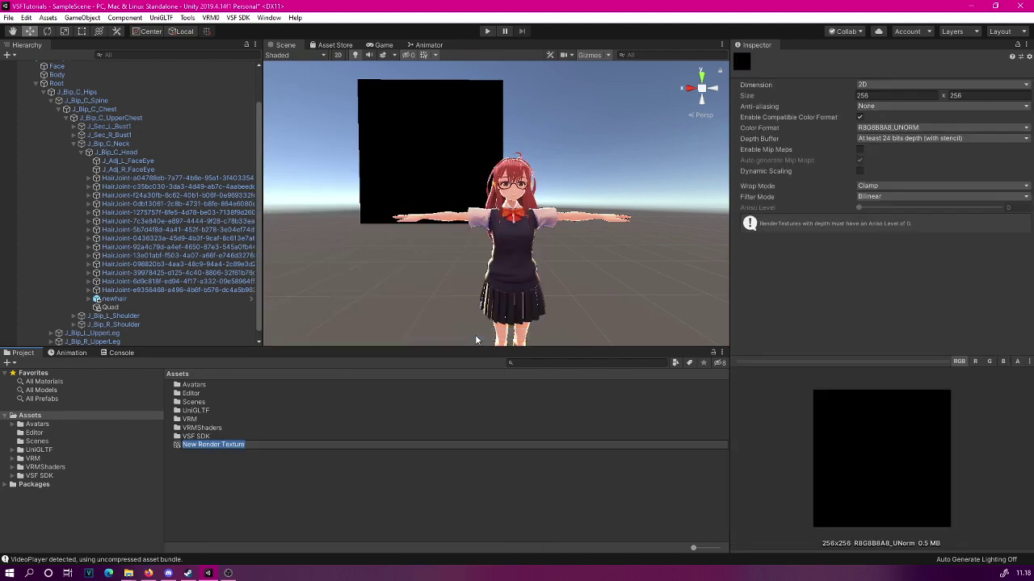
{"action": "type", "text": "VideoTexture"}
{"action": "key", "text": "Return"}
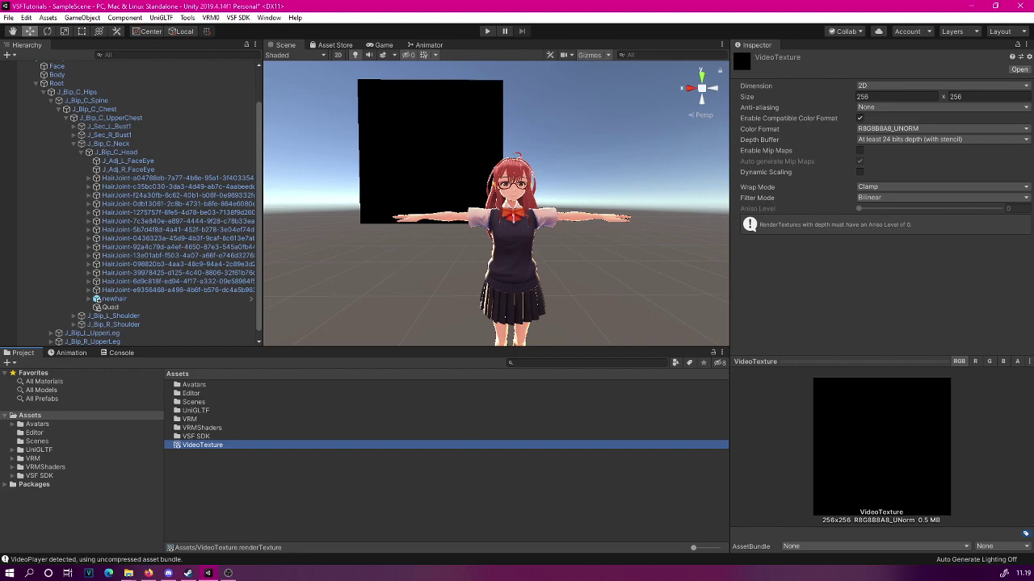
{"action": "key", "text": "super+e"}
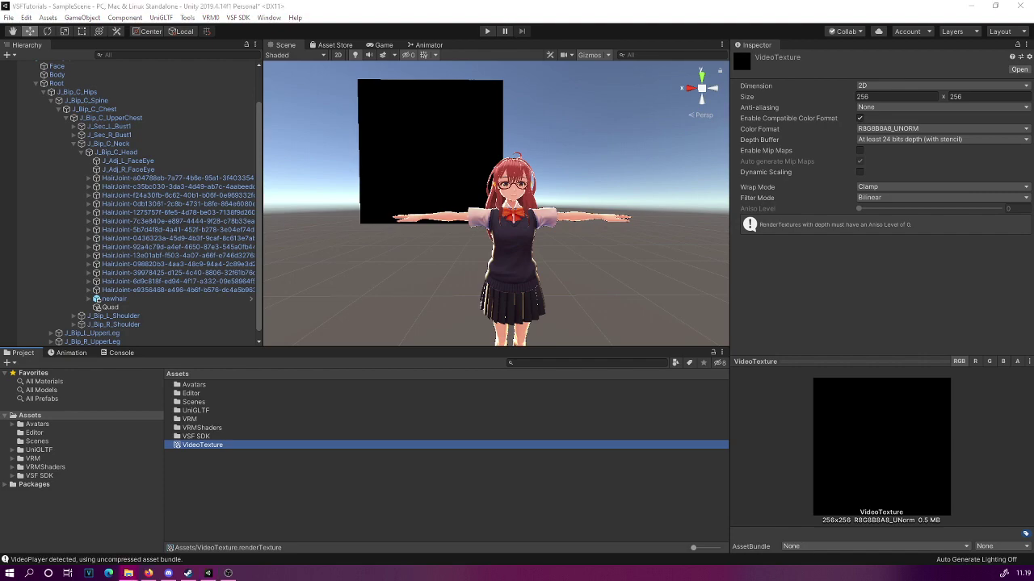
{"action": "mouse_move", "coordinate": [299, 371]}
{"action": "left_mouse_down"}
{"action": "mouse_move", "coordinate": [300, 414]}
{"action": "mouse_move", "coordinate": [280, 486]}
{"action": "left_mouse_up"}
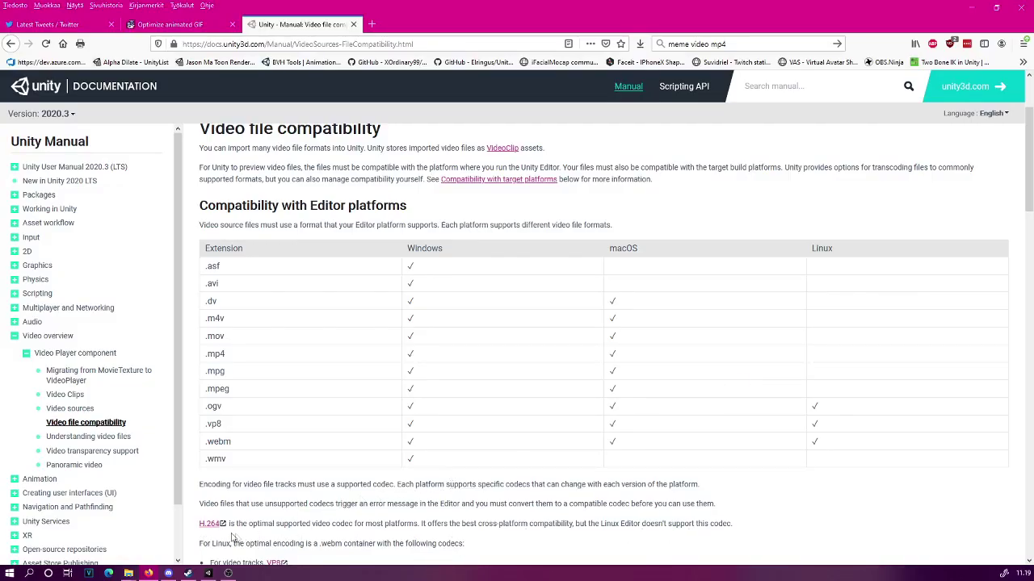
Highlight the manual's note that H.264 is the optimal codec, then return to Unity.
{"action": "left_click_drag", "start_coordinate": [198, 524], "coordinate": [755, 523]}
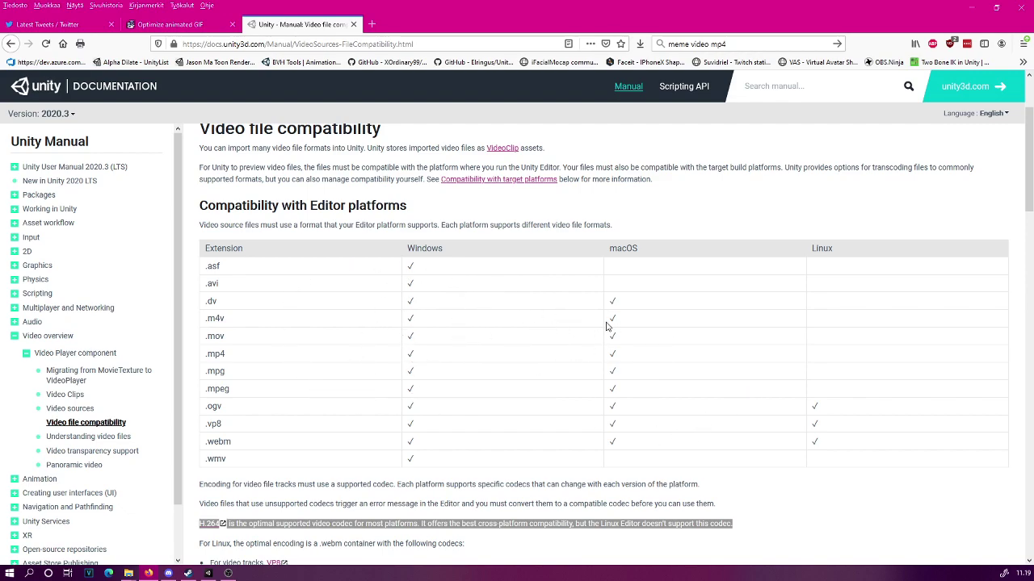
{"action": "key", "text": "alt+Tab"}
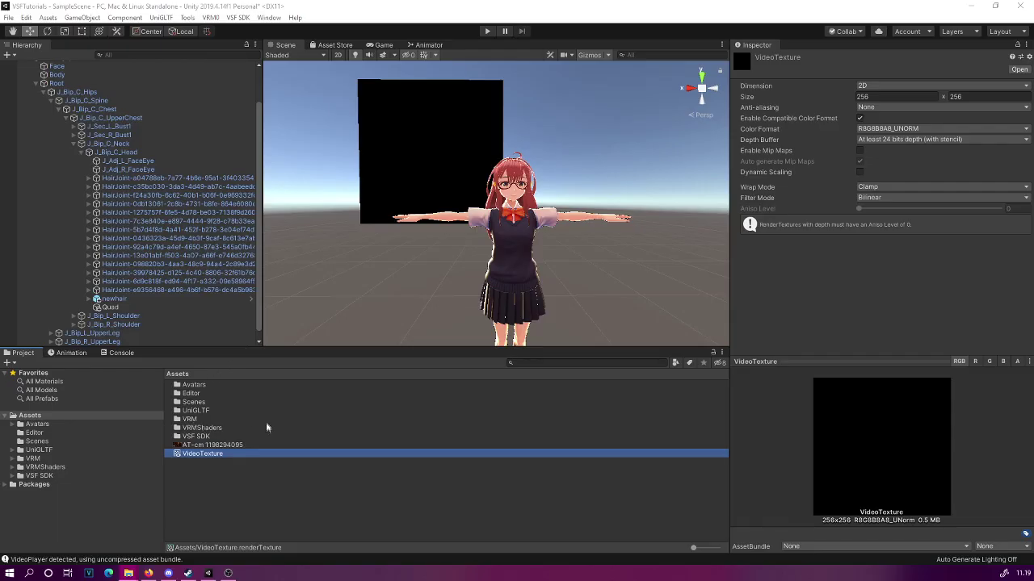
{"action": "left_click", "coordinate": [231, 445]}
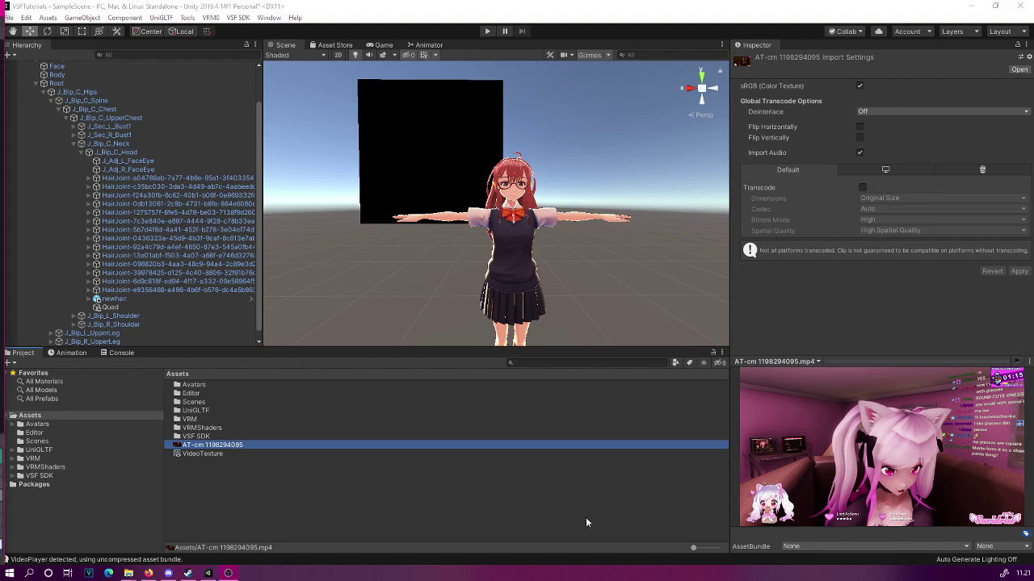
{"action": "left_click", "coordinate": [1020, 365]}
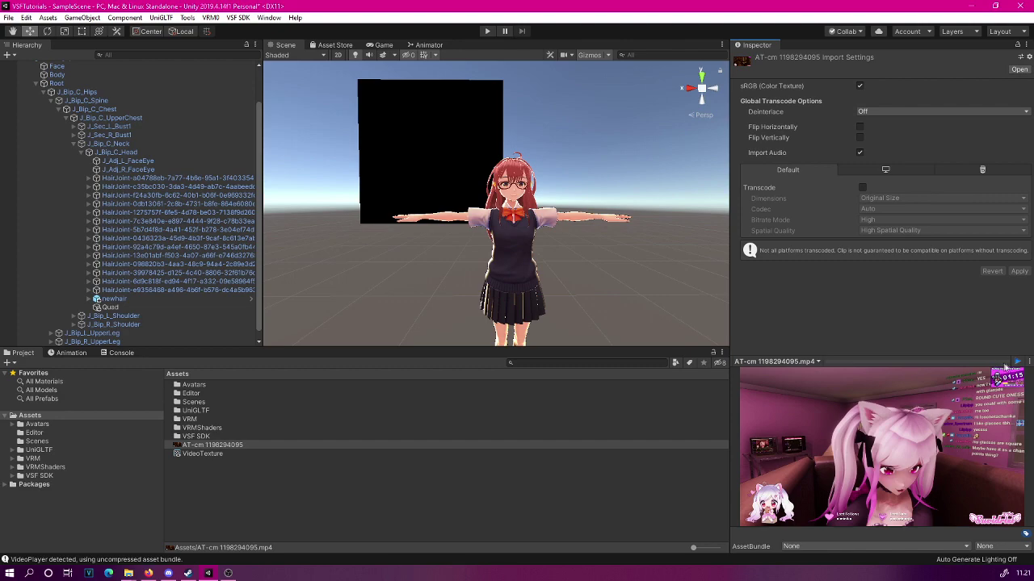
{"action": "left_click", "coordinate": [1017, 365]}
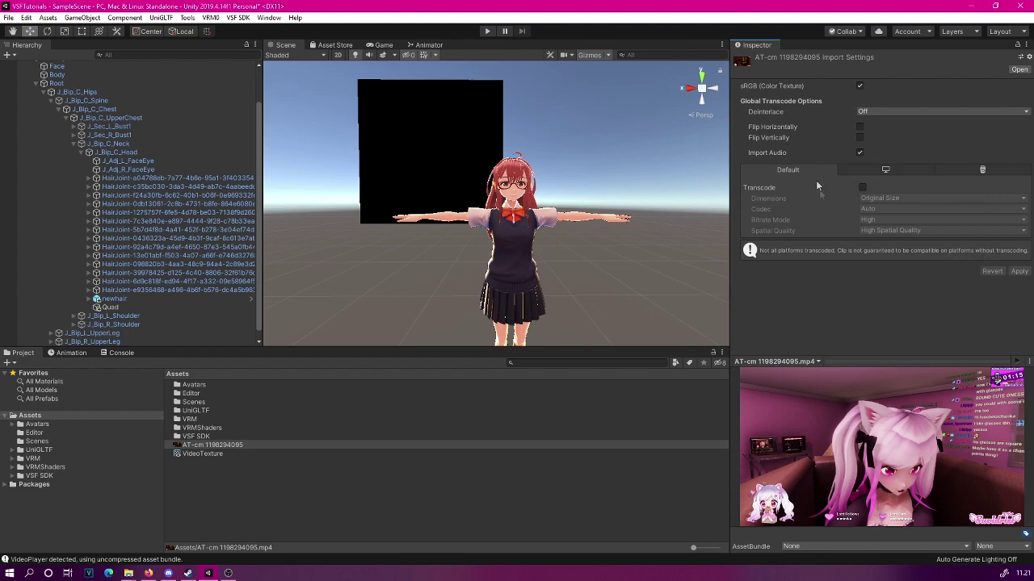
Transcode the clip with the H264 codec, replay the preview, and select the head Quad.
{"action": "left_click", "coordinate": [861, 188]}
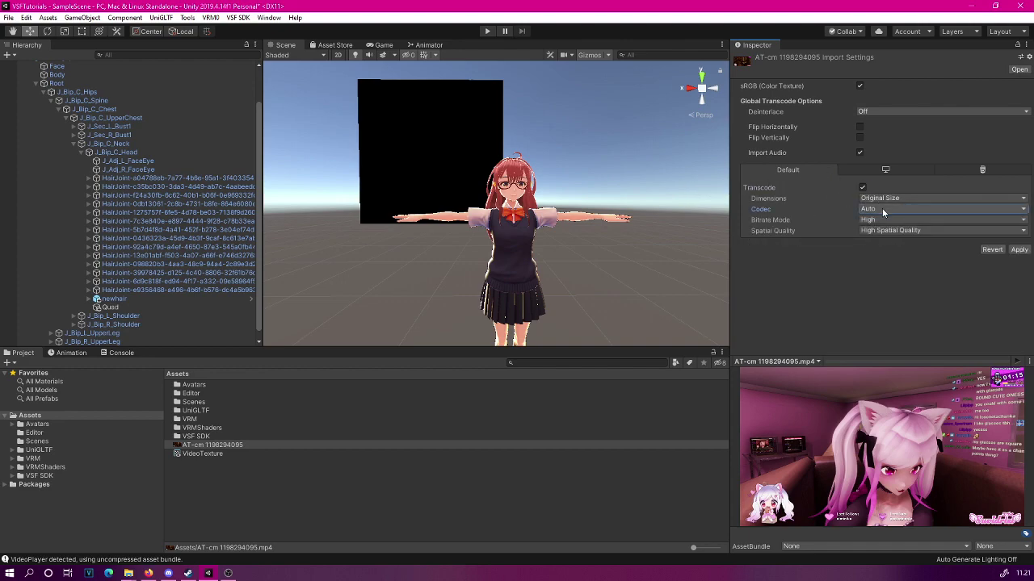
{"action": "left_click", "coordinate": [882, 208]}
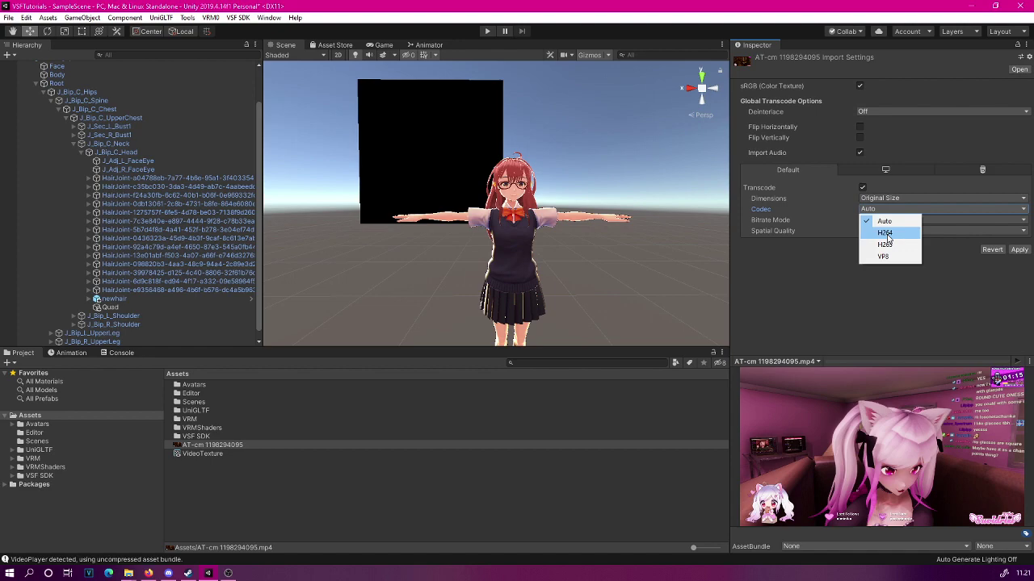
{"action": "left_click", "coordinate": [886, 233]}
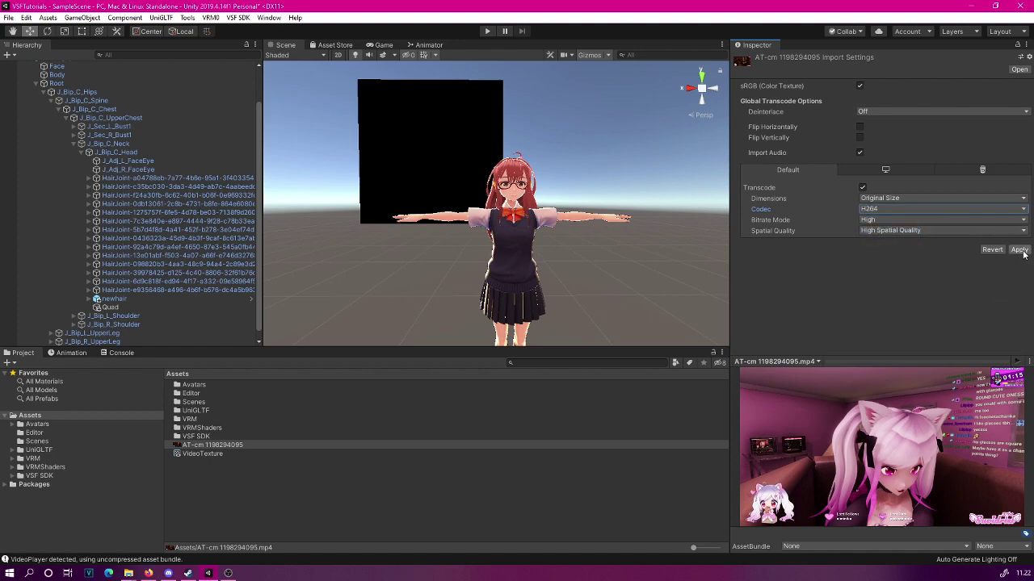
{"action": "left_click", "coordinate": [1019, 250]}
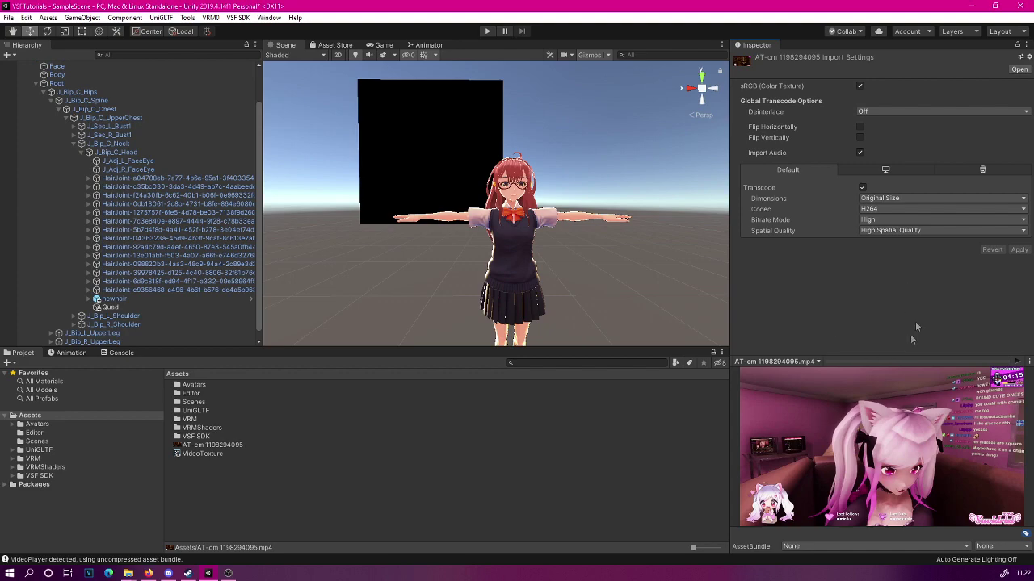
{"action": "left_click", "coordinate": [1019, 364]}
{"action": "left_click", "coordinate": [444, 124]}
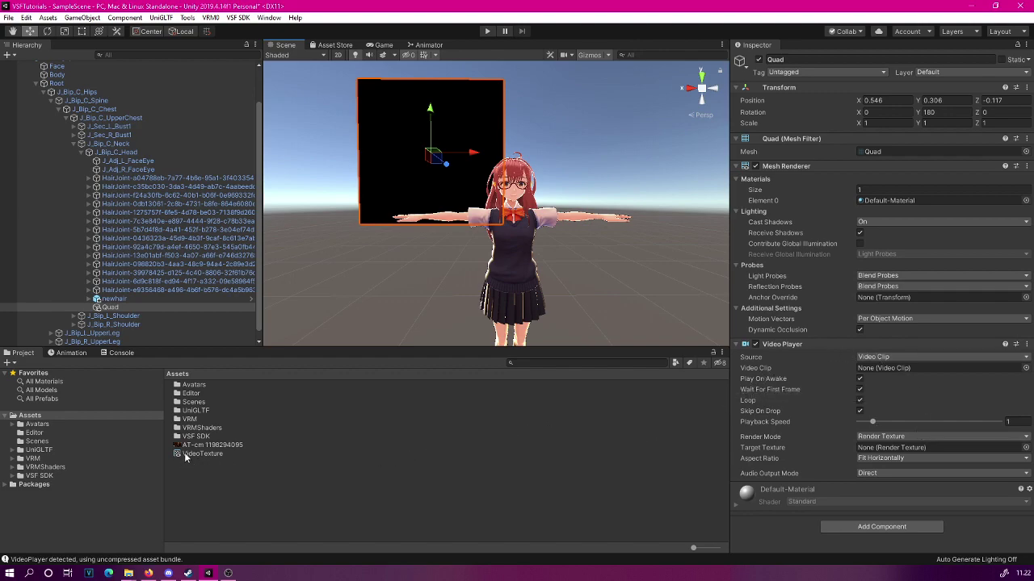
{"action": "left_click_drag", "start_coordinate": [186, 457], "coordinate": [310, 469]}
{"action": "left_click_drag", "start_coordinate": [776, 494], "coordinate": [869, 455]}
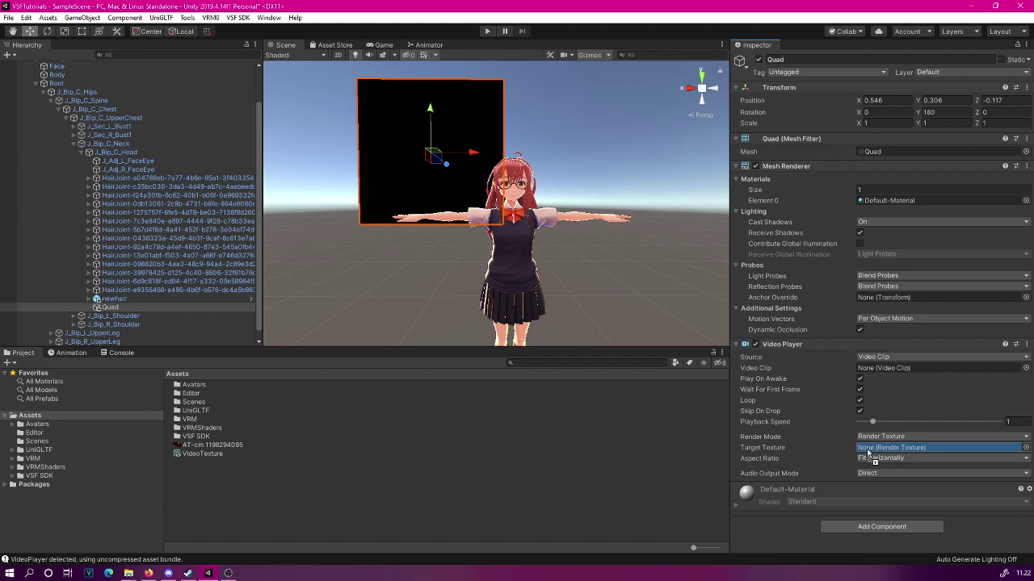
{"action": "left_click_drag", "start_coordinate": [869, 453], "coordinate": [869, 454]}
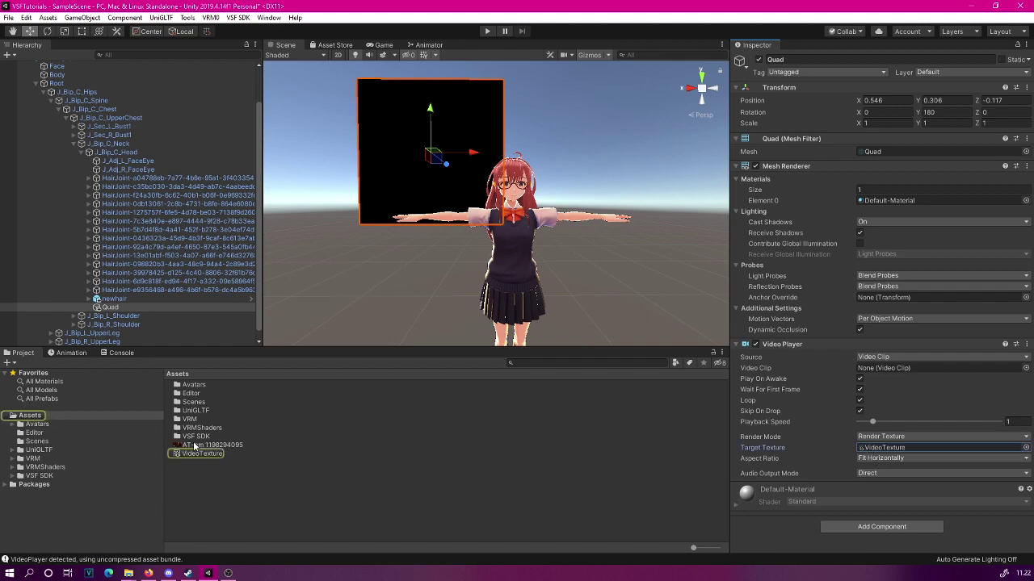
{"action": "left_click_drag", "start_coordinate": [194, 446], "coordinate": [886, 371]}
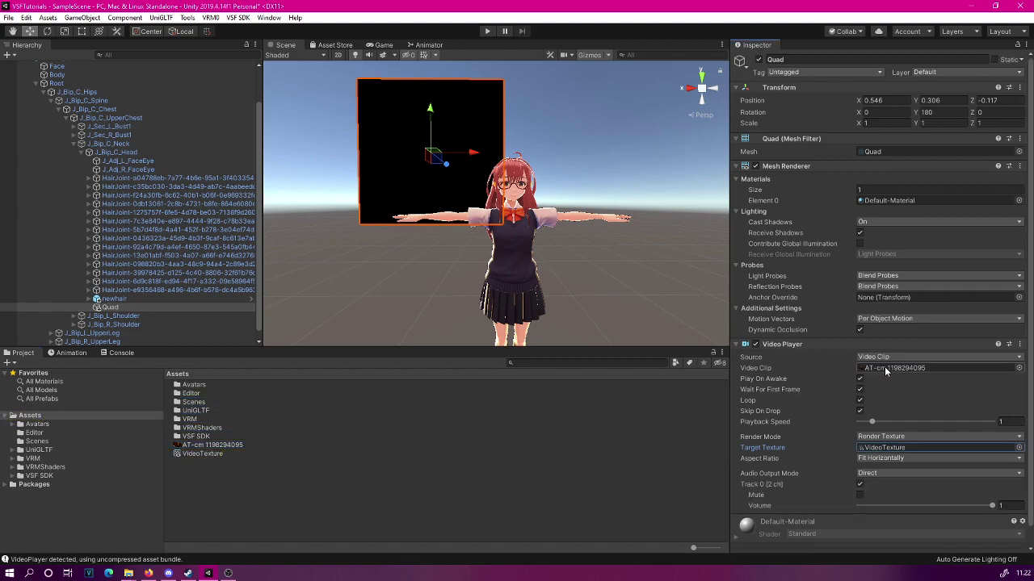
{"action": "left_click", "coordinate": [893, 360]}
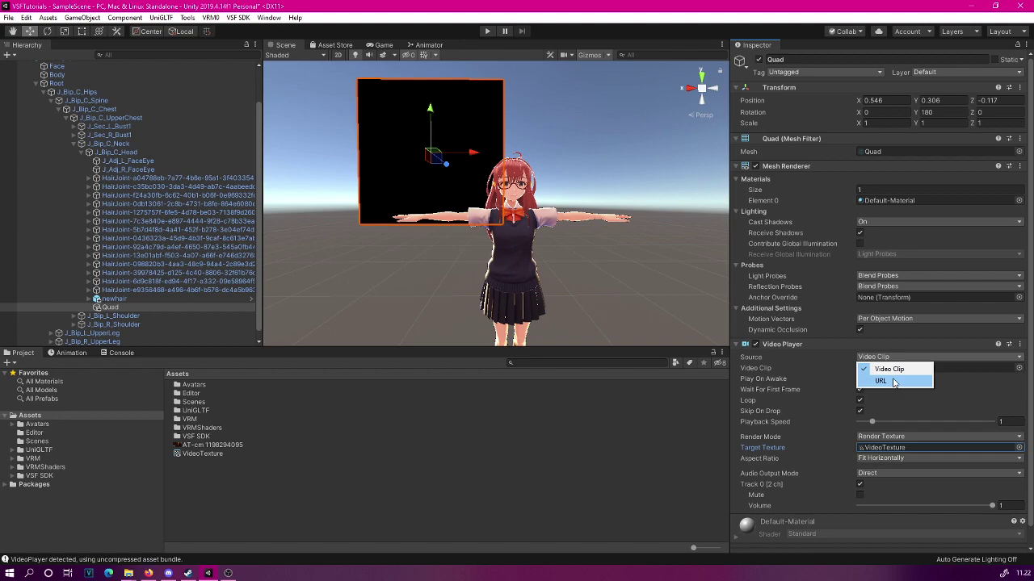
{"action": "left_click", "coordinate": [340, 502]}
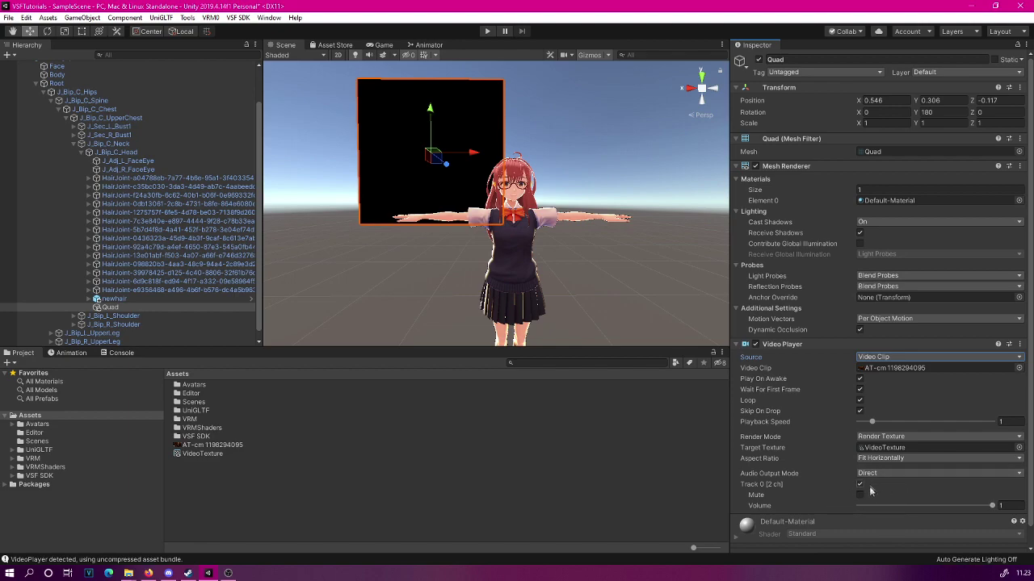
{"action": "scroll", "coordinate": [929, 483], "scroll_direction": "down", "scroll_amount": 1}
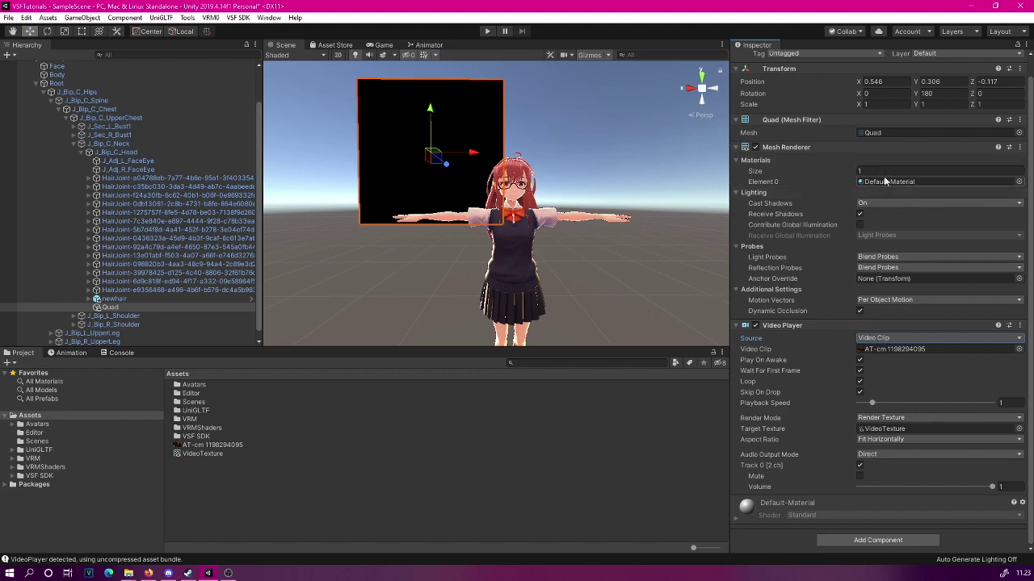
Create a material named VideoMaterial with VideoTexture as its albedo.
{"action": "right_click", "coordinate": [223, 482]}
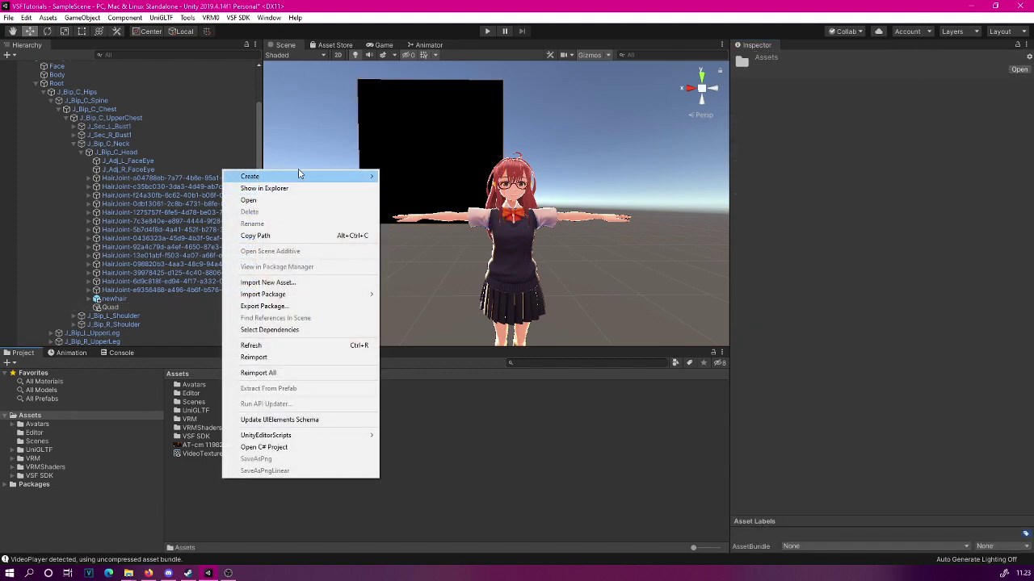
{"action": "mouse_move", "coordinate": [298, 178]}
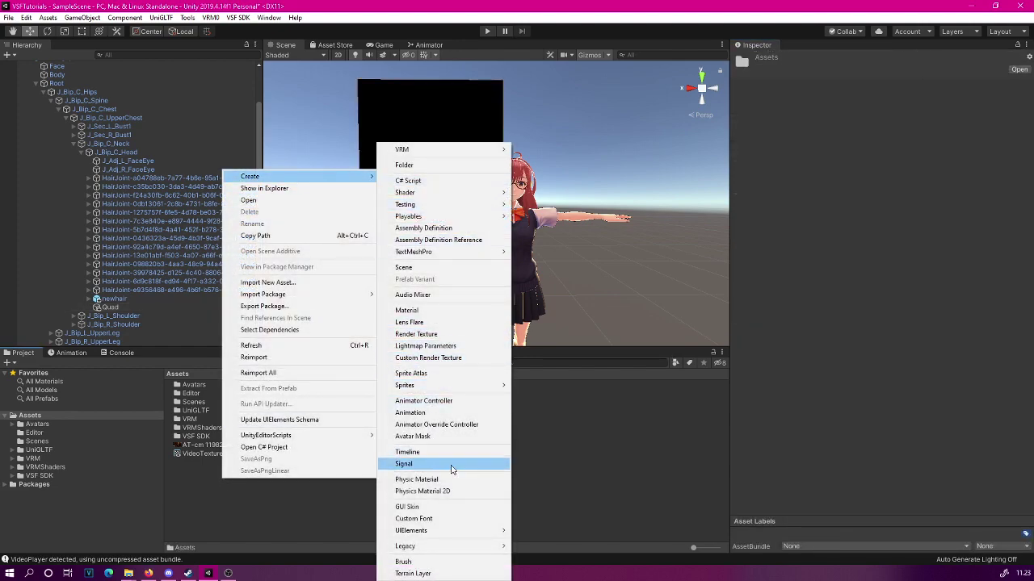
{"action": "left_click", "coordinate": [437, 311]}
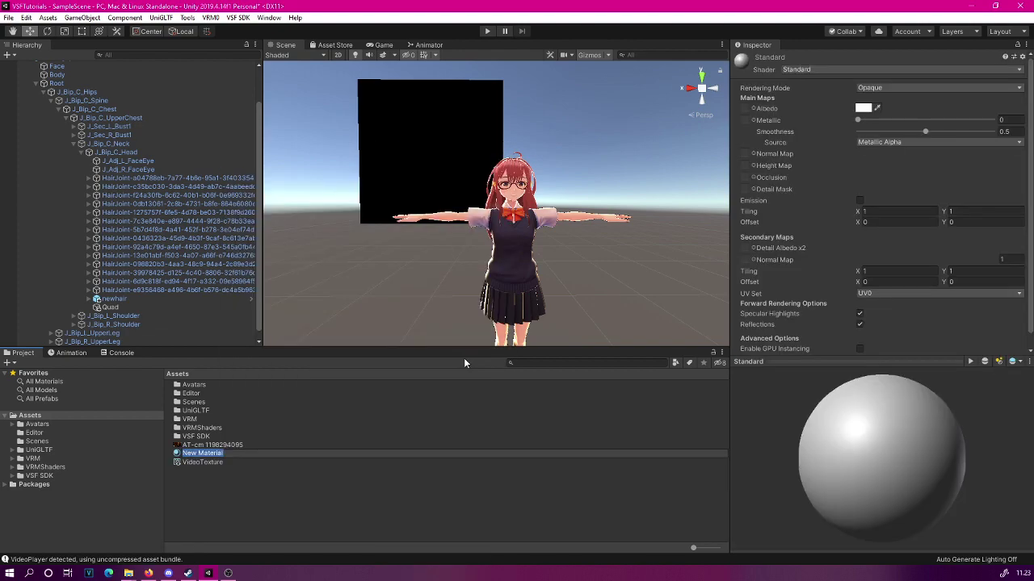
{"action": "type", "text": "Video"}
{"action": "left_click", "coordinate": [433, 501]}
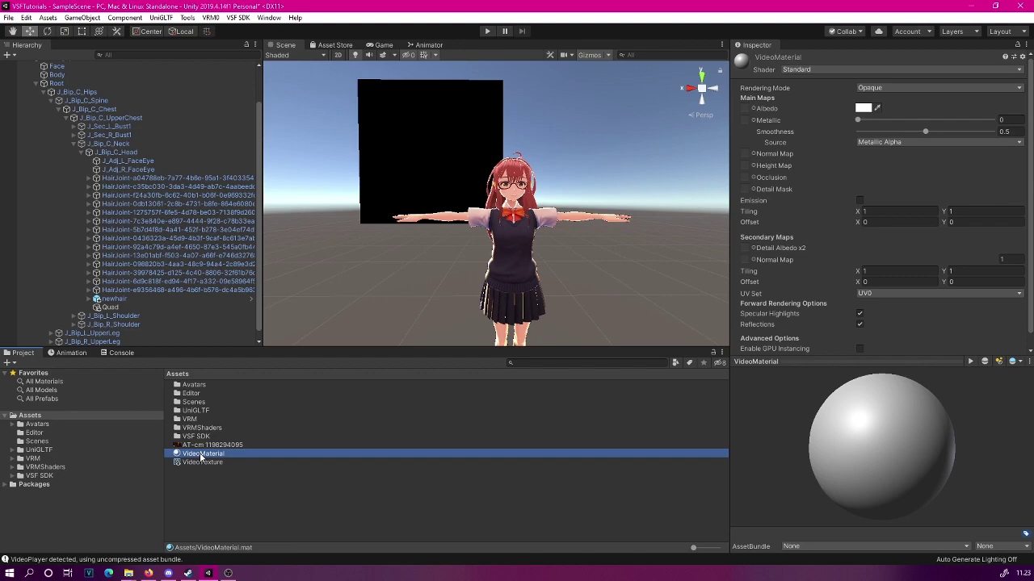
{"action": "left_click_drag", "start_coordinate": [172, 464], "coordinate": [745, 109]}
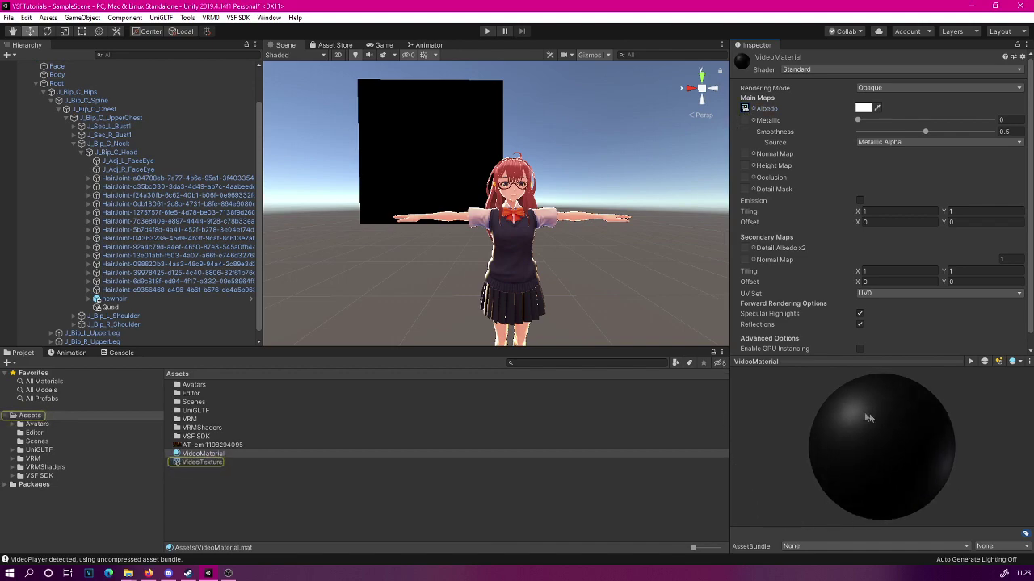
Apply VideoMaterial to the head Quad.
{"action": "left_click", "coordinate": [282, 490]}
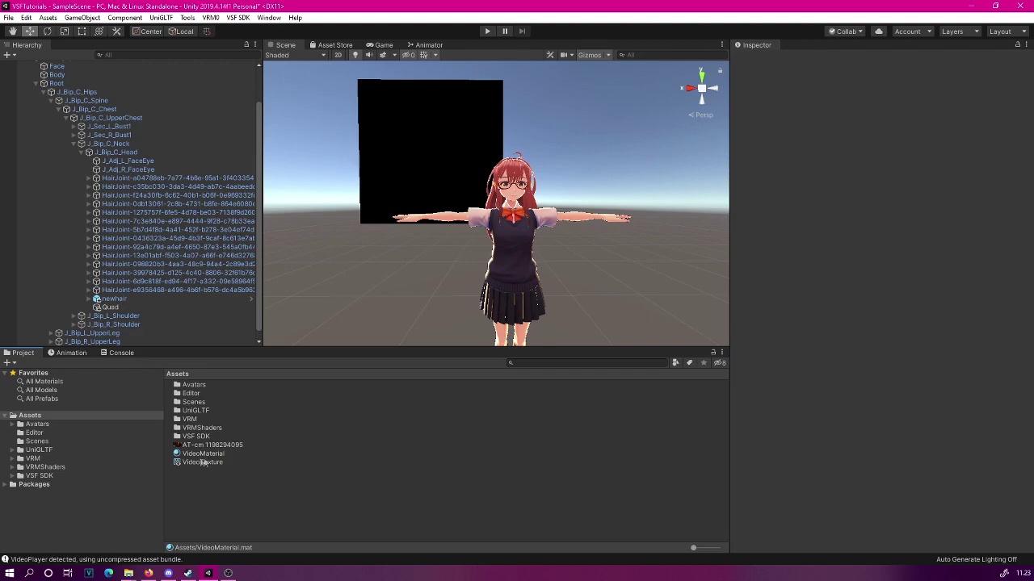
{"action": "left_click_drag", "start_coordinate": [203, 454], "coordinate": [430, 142]}
{"action": "left_click", "coordinate": [422, 142]}
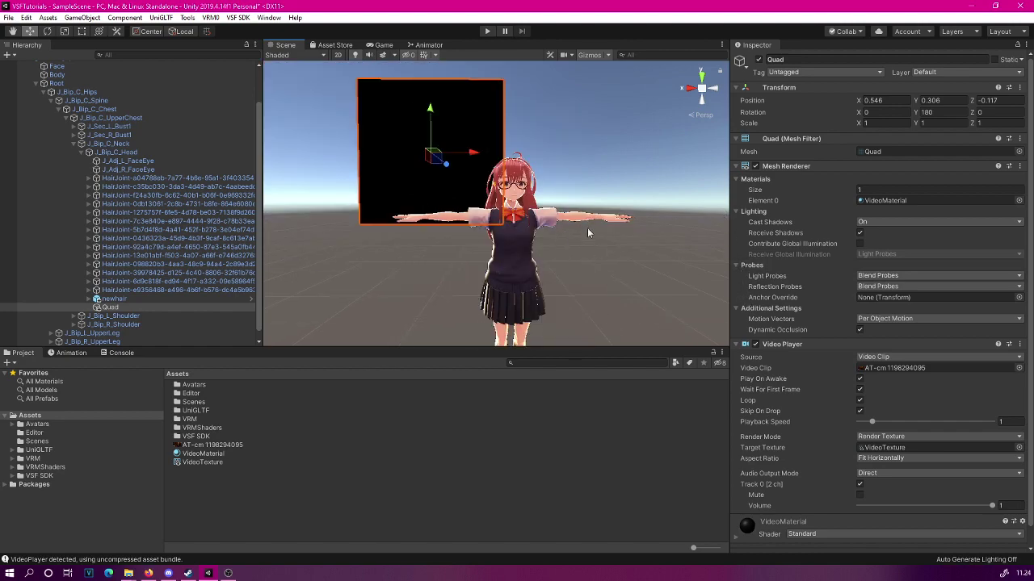
Replace the Body mesh's tops material (Element 4) with VideoMaterial.
{"action": "scroll", "coordinate": [608, 266], "scroll_direction": "up", "scroll_amount": 3}
{"action": "scroll", "coordinate": [598, 257], "scroll_direction": "down", "scroll_amount": 3}
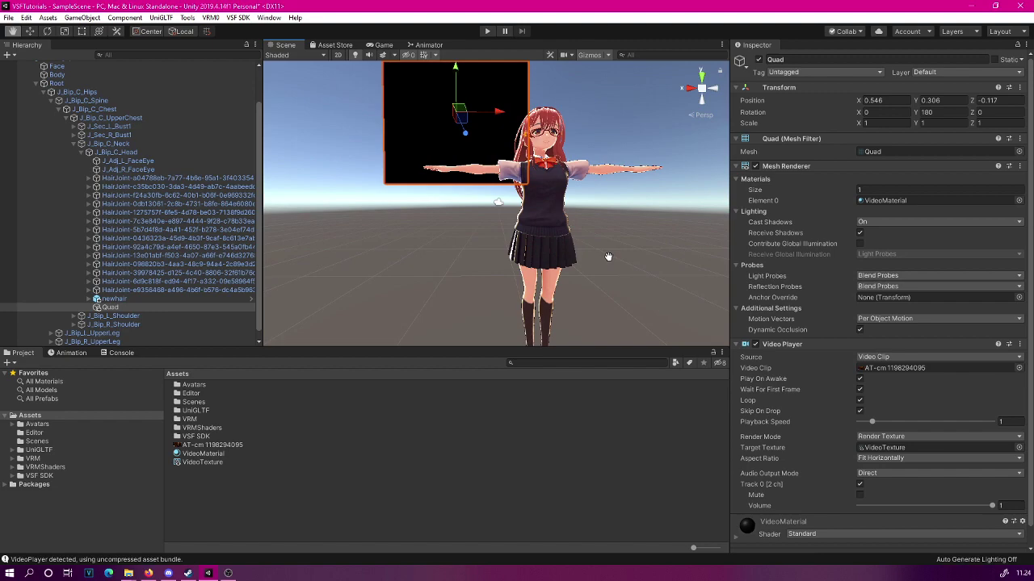
{"action": "left_click", "coordinate": [504, 255]}
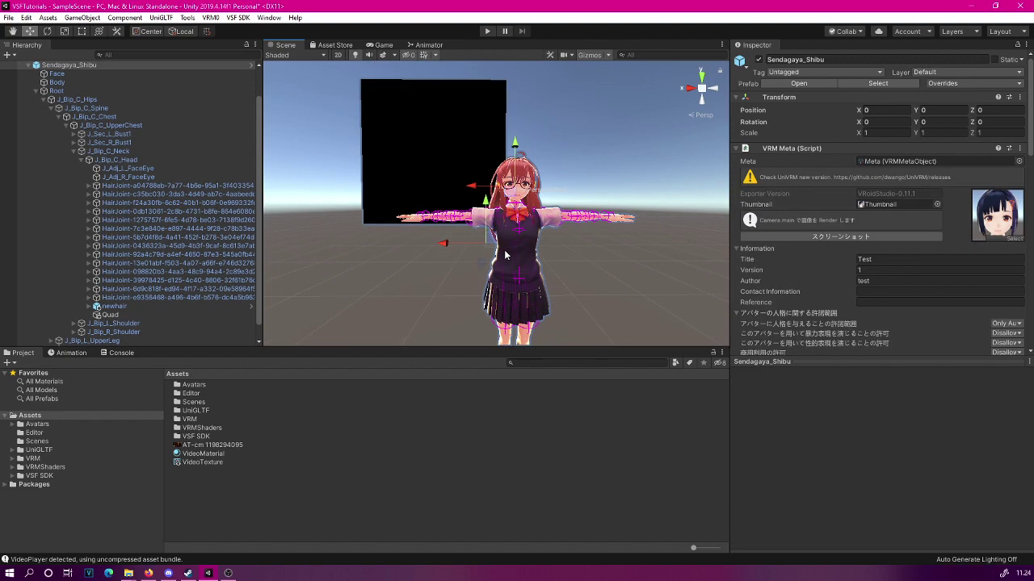
{"action": "left_click", "coordinate": [505, 256]}
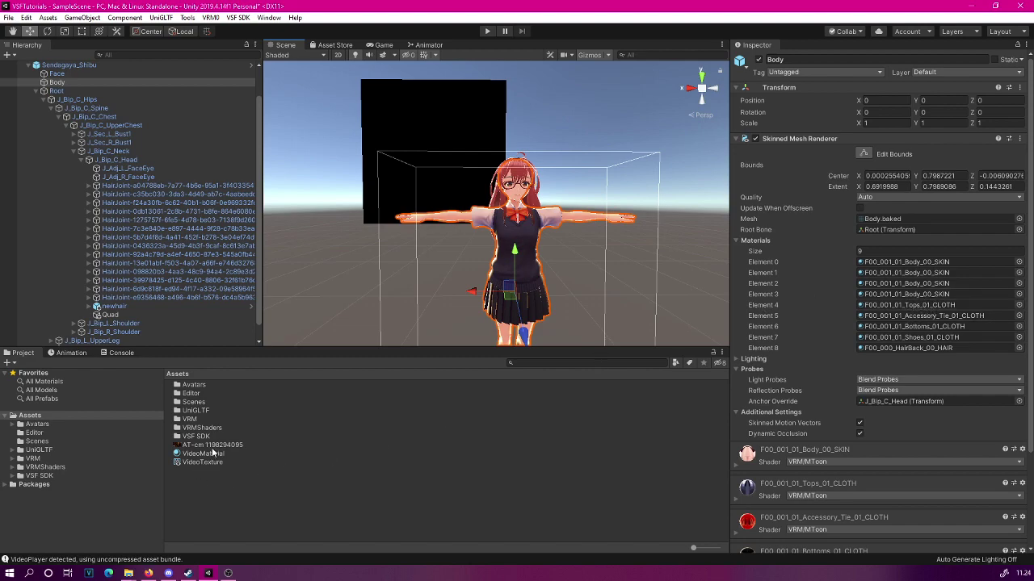
{"action": "left_click_drag", "start_coordinate": [195, 458], "coordinate": [906, 302]}
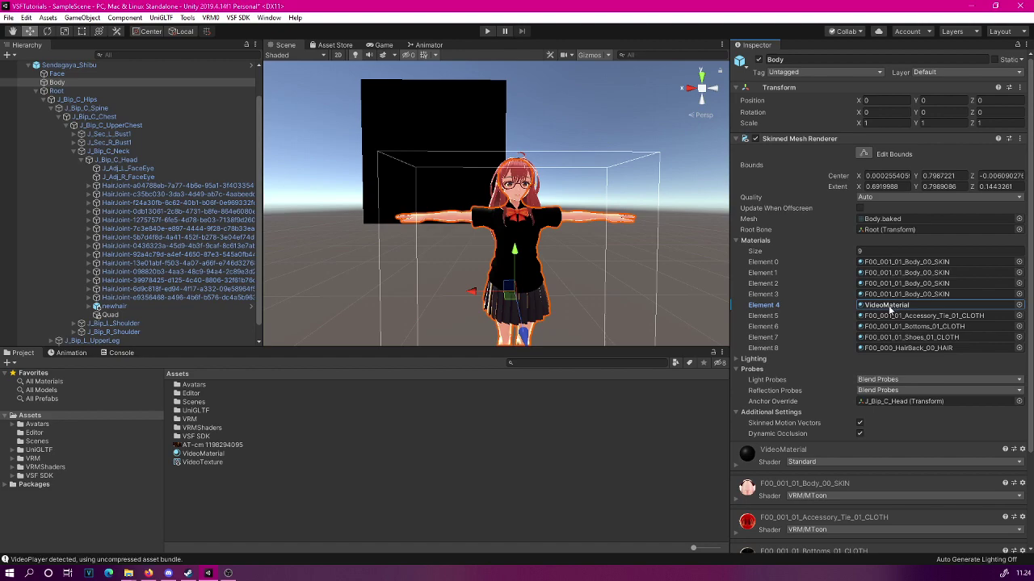
Select the Sendagaya_Shibu avatar root for export via the VSF SDK menu.
{"action": "scroll", "coordinate": [80, 113], "scroll_direction": "up", "scroll_amount": 2}
{"action": "left_click", "coordinate": [68, 100]}
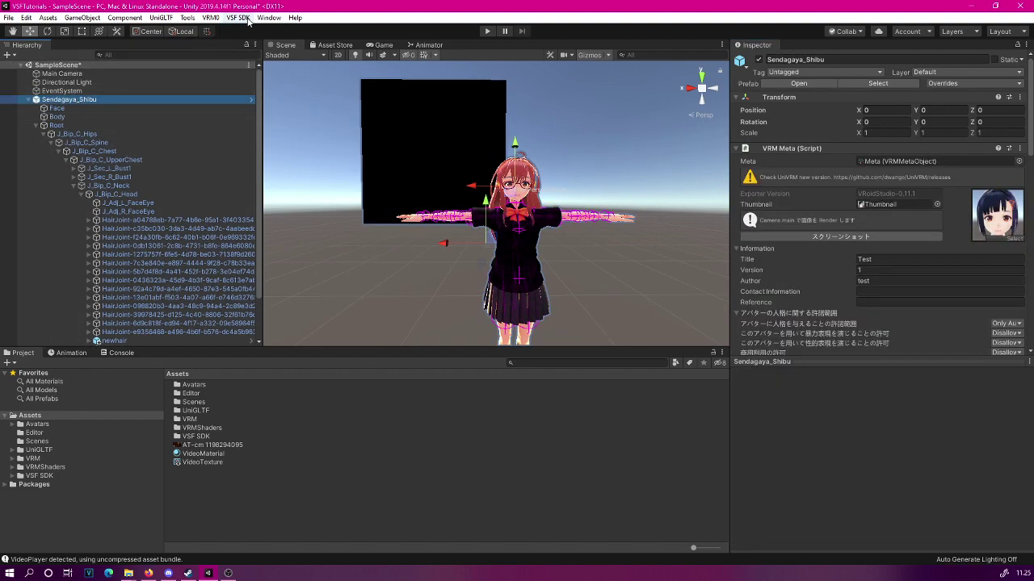
{"action": "left_click", "coordinate": [244, 19]}
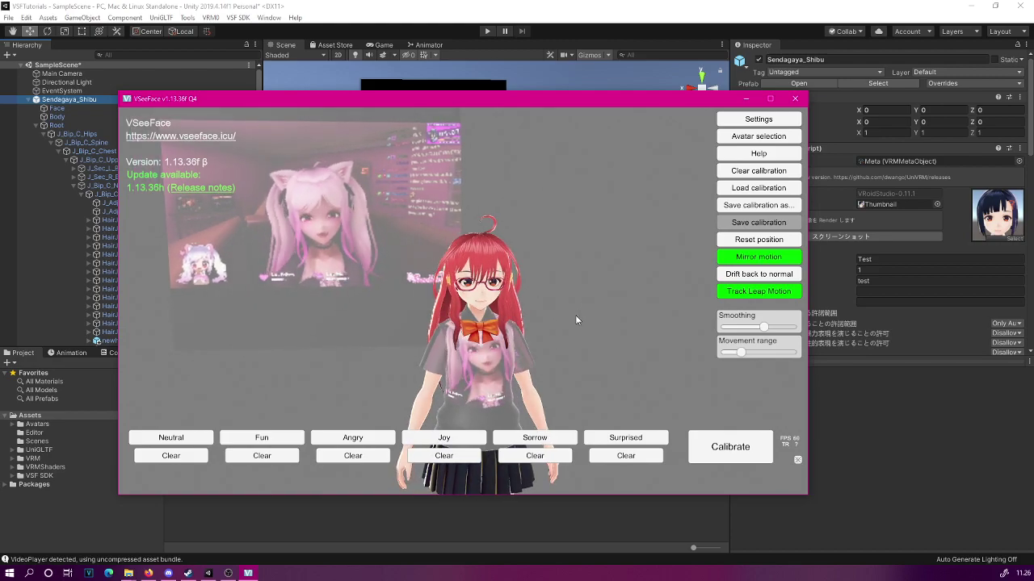
Close VSeeFace after checking the avatar's panel and top play the video.
{"action": "left_click", "coordinate": [795, 100]}
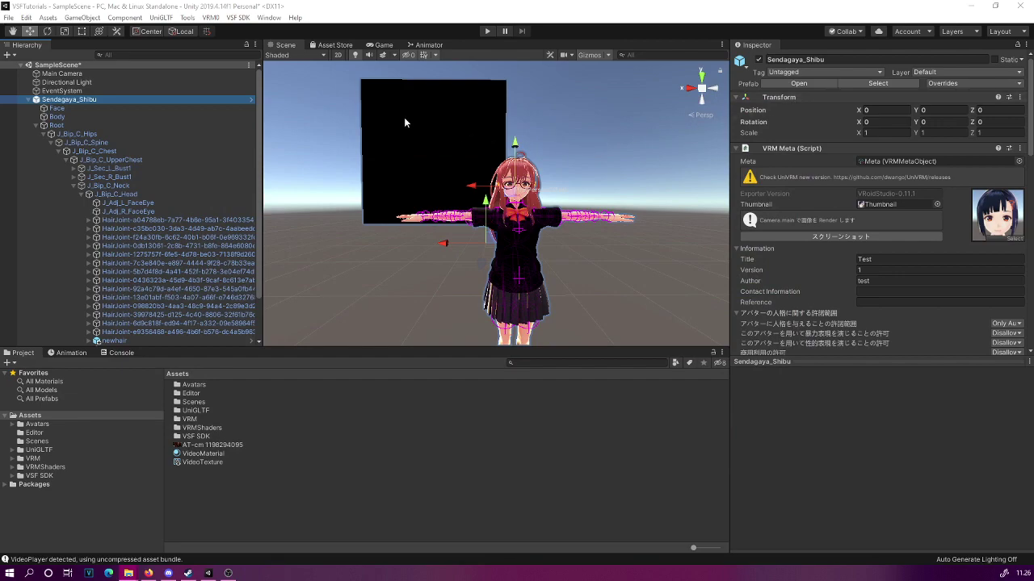
Give VideoMaterial Smoothness 0 and Metallic 0, and turn off Specular Highlights and Reflections.
{"action": "left_click", "coordinate": [203, 454]}
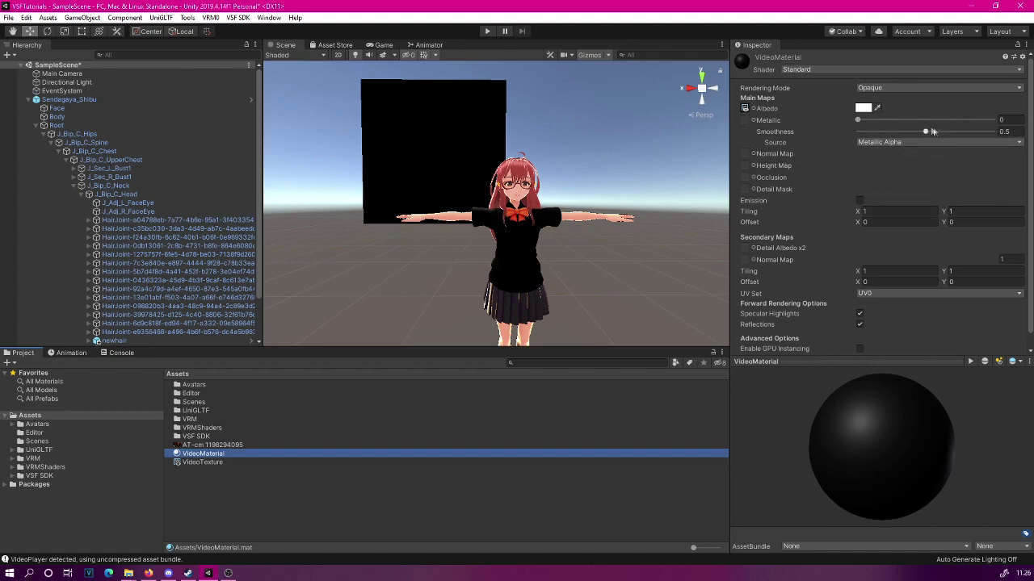
{"action": "left_click_drag", "start_coordinate": [927, 132], "coordinate": [857, 131]}
{"action": "left_click", "coordinate": [857, 120]}
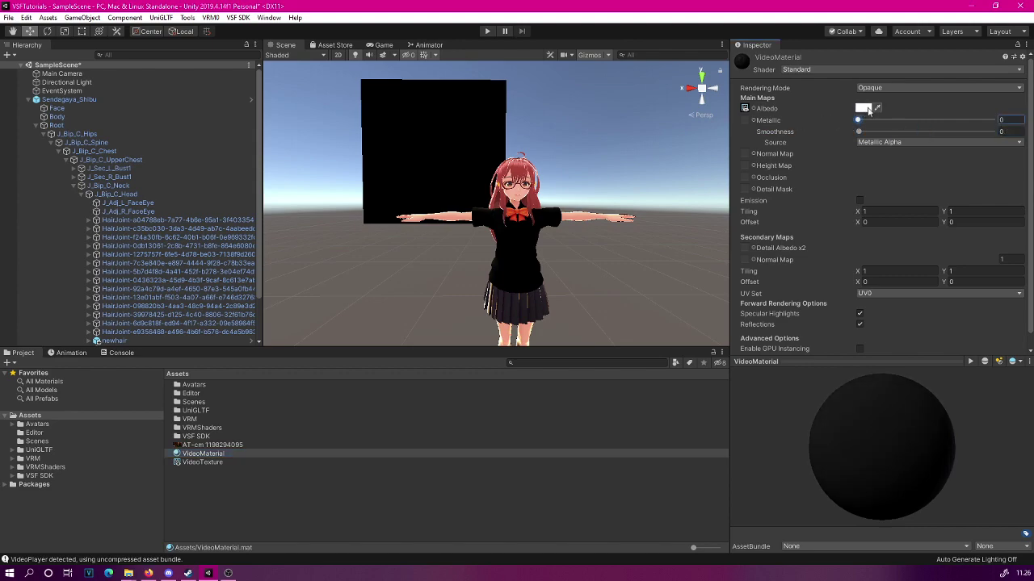
{"action": "left_click", "coordinate": [859, 314]}
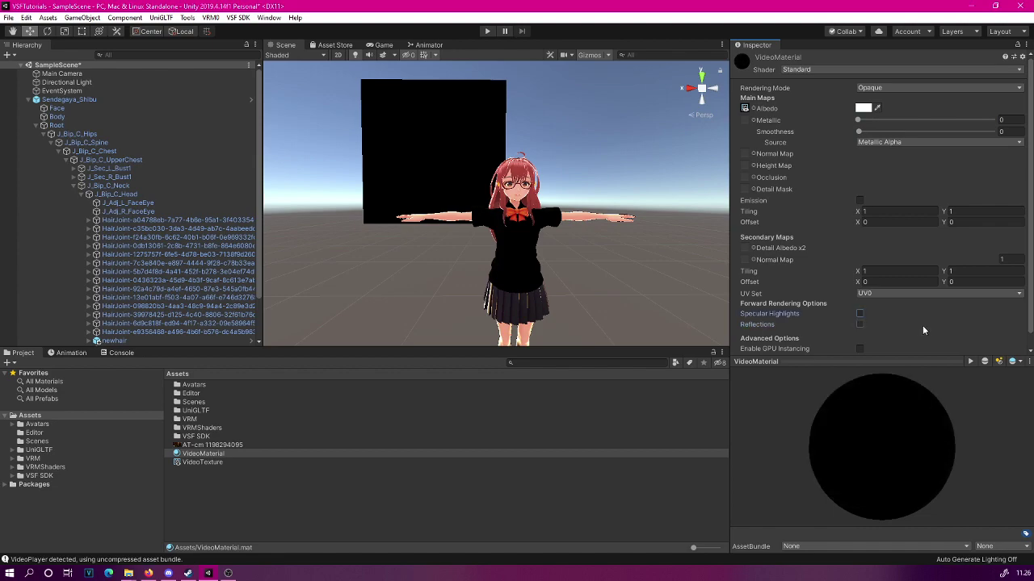
{"action": "scroll", "coordinate": [920, 325], "scroll_direction": "down", "scroll_amount": 1}
{"action": "scroll", "coordinate": [926, 276], "scroll_direction": "up", "scroll_amount": 1}
Select the Sendagaya_Shibu avatar root to prepare it for re-export.
{"action": "left_click", "coordinate": [69, 99]}
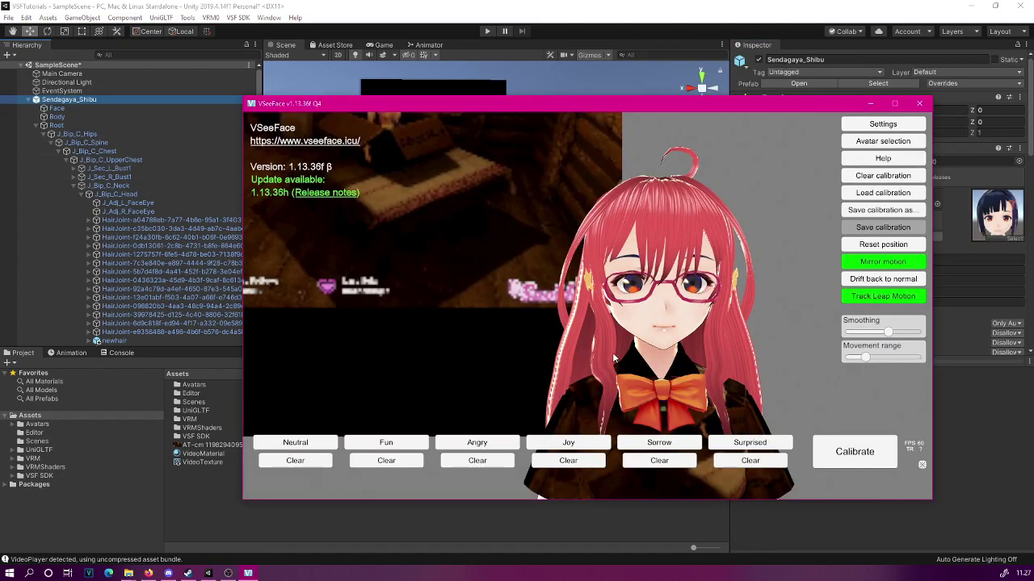
{"action": "scroll", "coordinate": [614, 359], "scroll_direction": "down", "scroll_amount": 5}
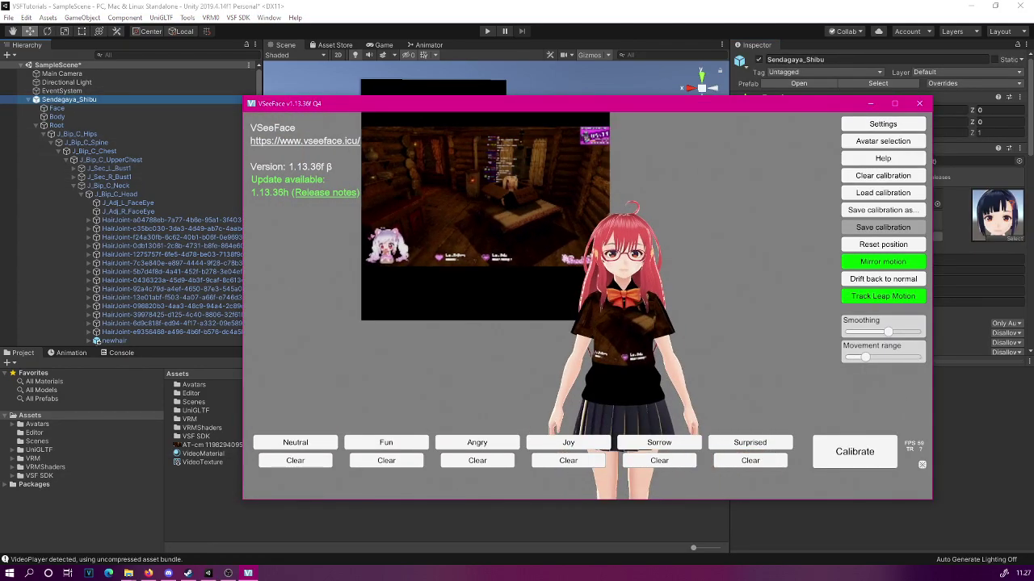